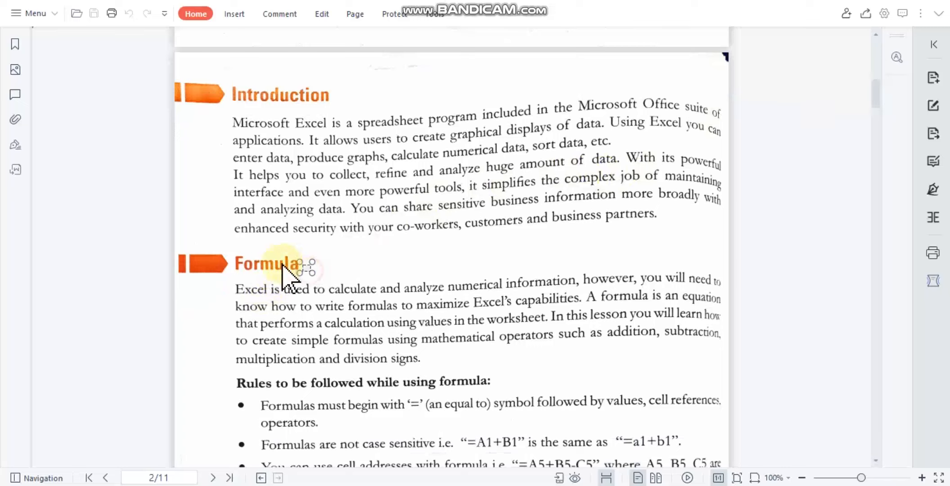
Review the formula rules and the Simple Formula section of the chapter, and switch to the DEmo Ch-5 Grade VI.xls workbook
click(221, 265)
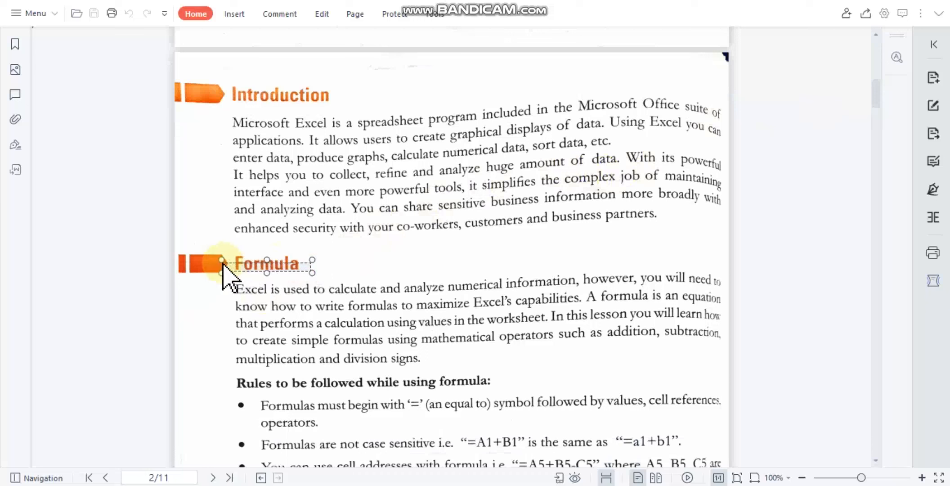
click(406, 282)
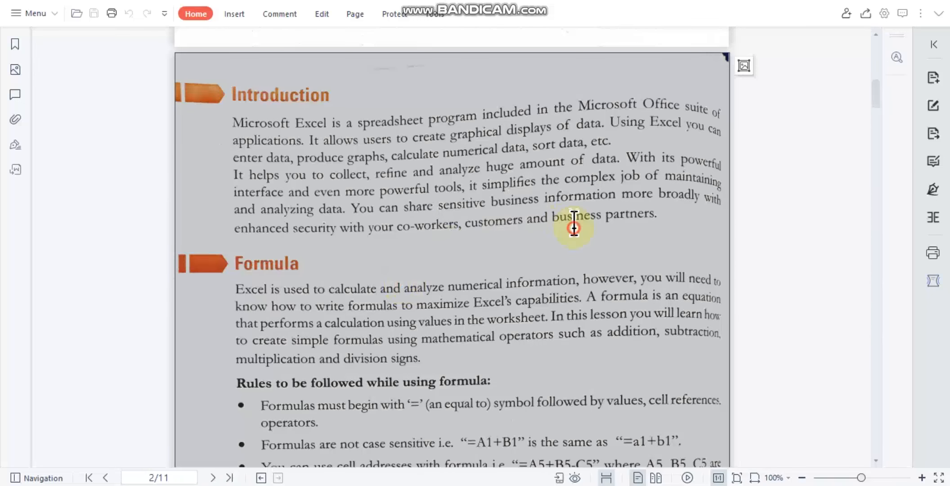
click(574, 227)
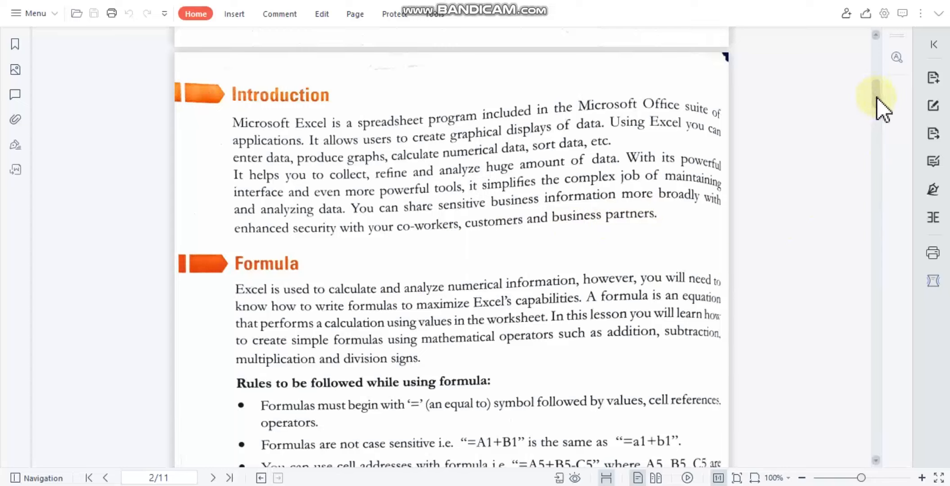
drag(878, 101, 880, 122)
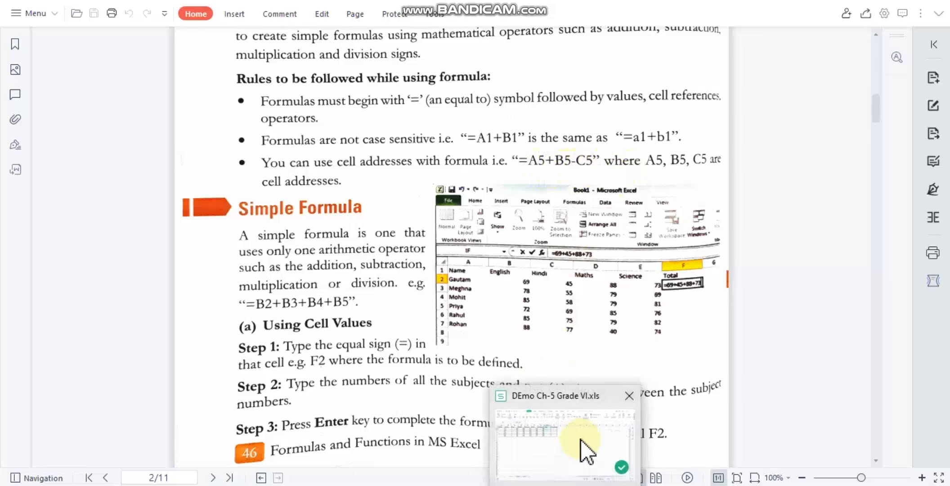
click(580, 439)
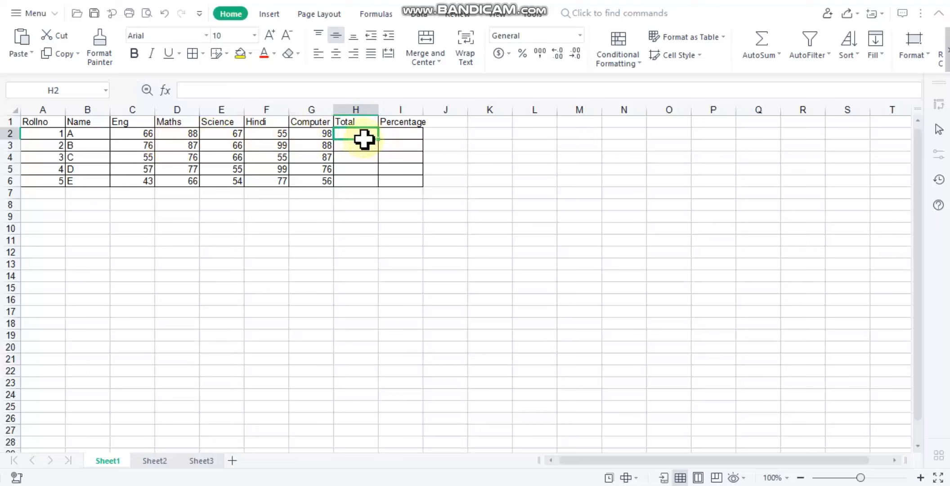
Calculate student A's total in H2 from the typed marks with the formula =66+88+67+55+98
click(406, 135)
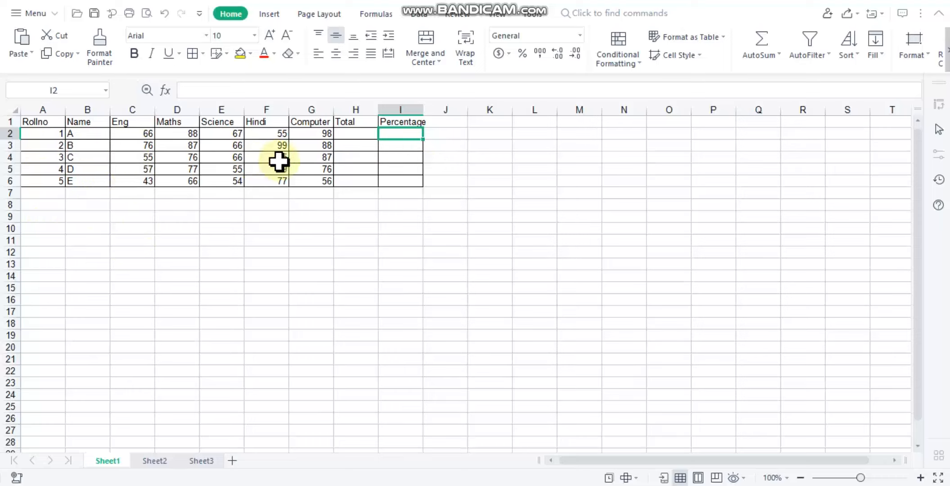
click(354, 134)
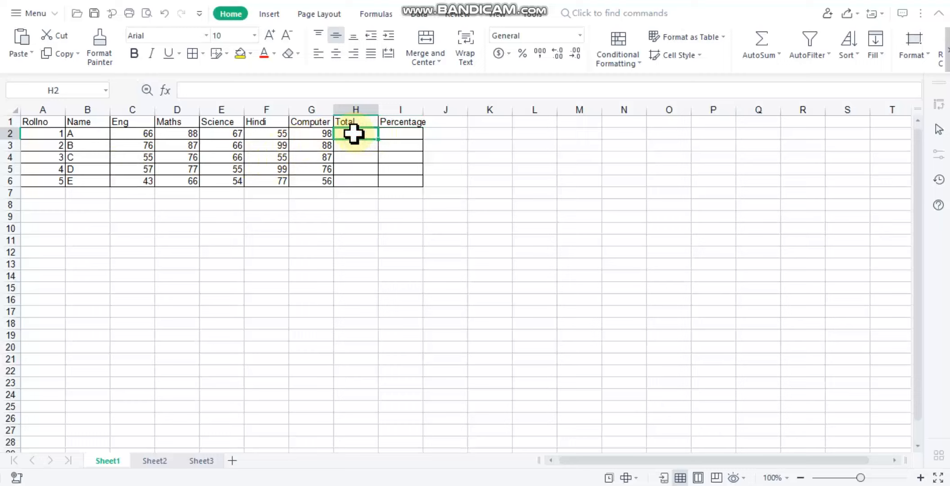
text(=)
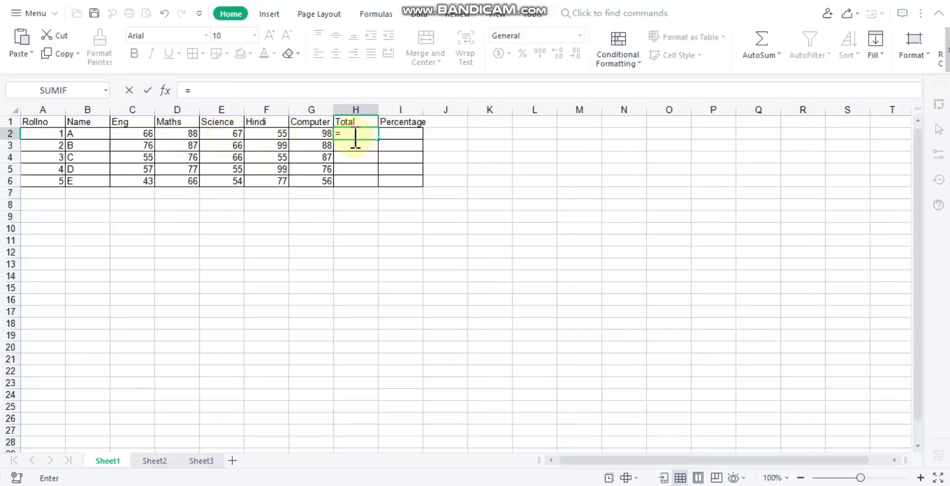
text(66+88+67)
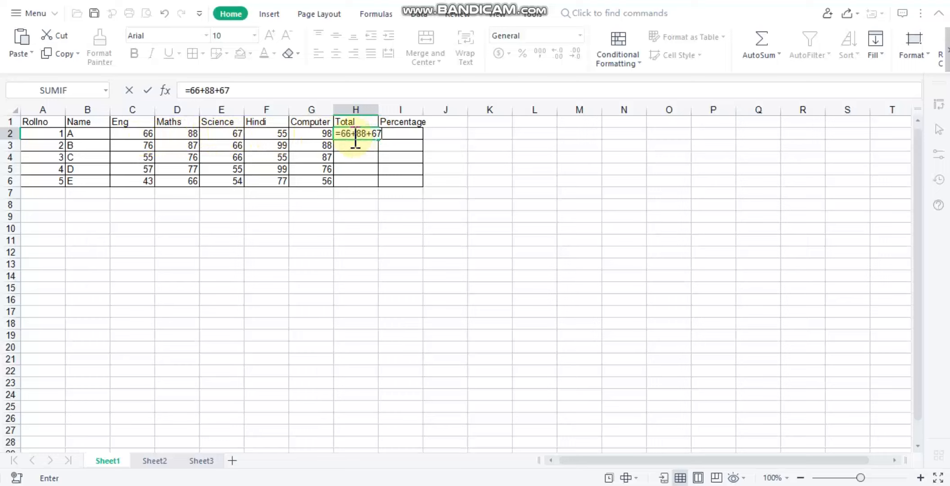
text(+55+98)
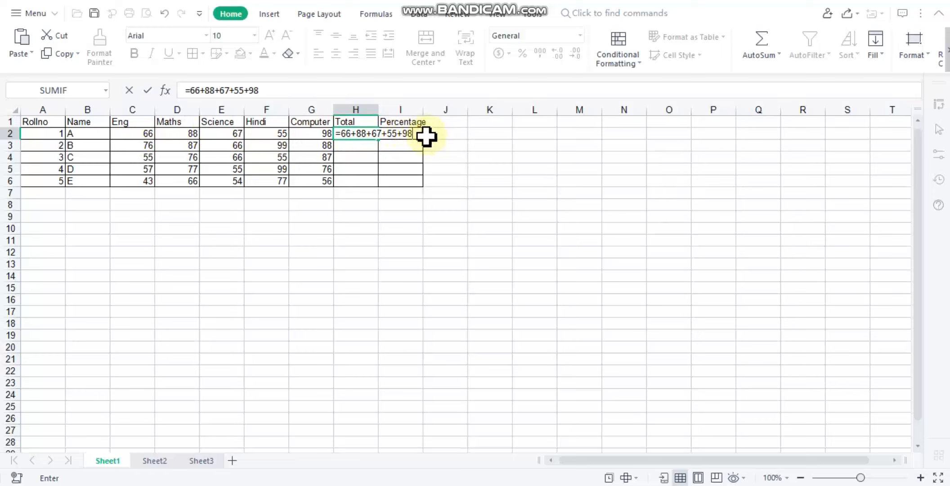
key(Return)
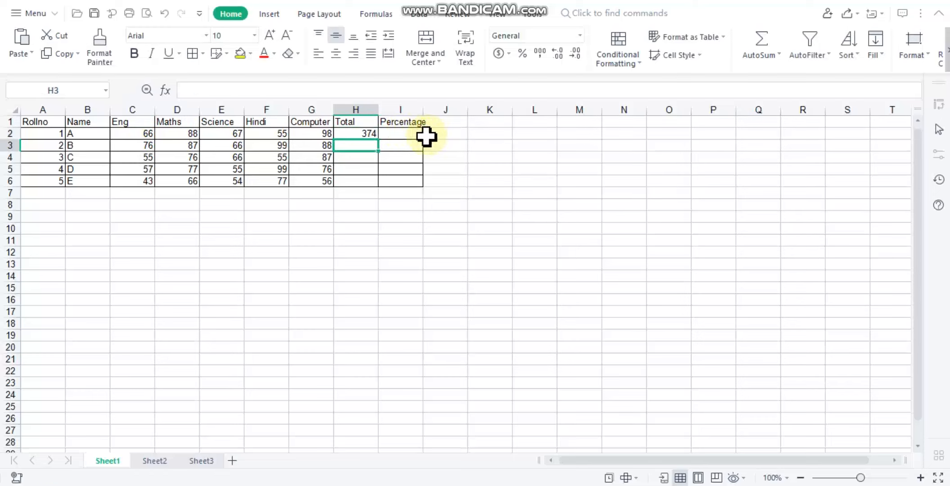
Examine the formula behind student A's total in H2 and compare it with the subject marks in the table
click(351, 136)
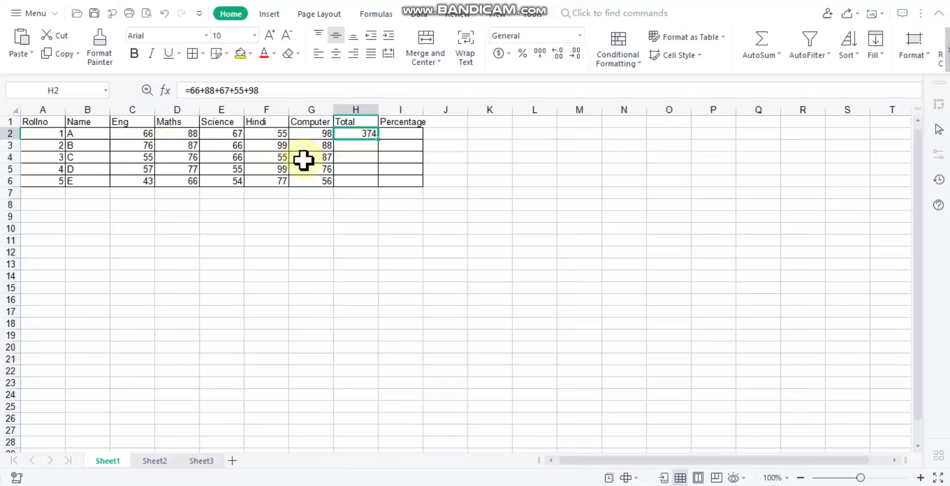
click(363, 148)
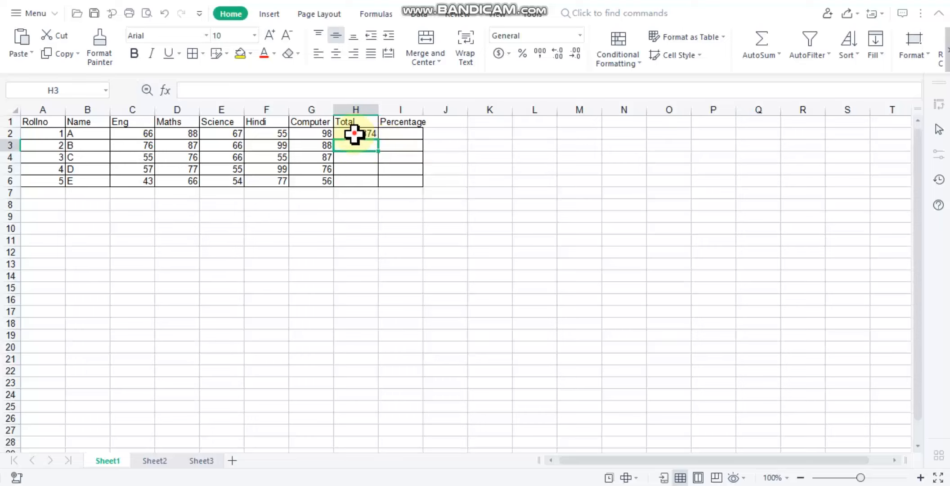
click(353, 134)
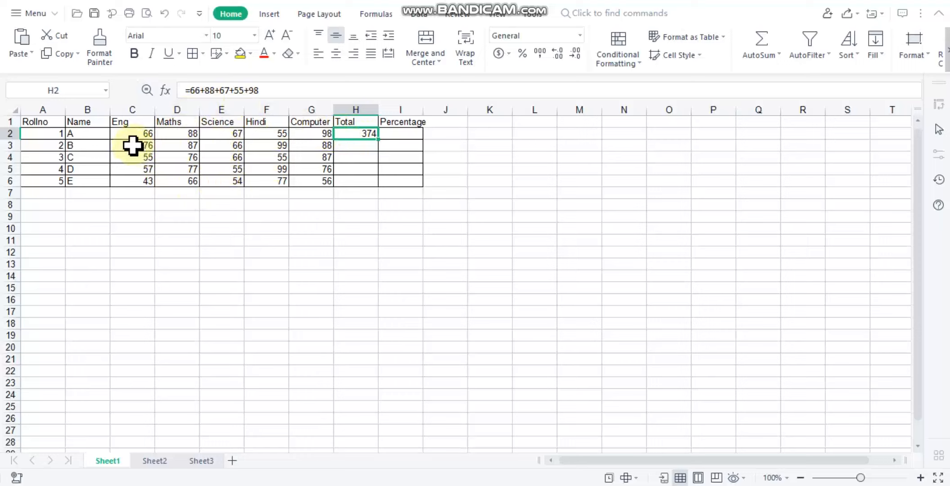
click(146, 134)
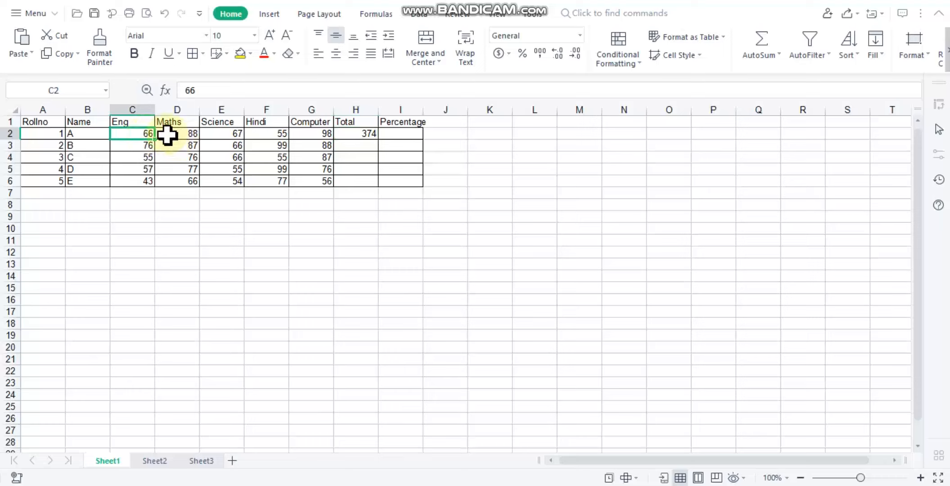
click(138, 146)
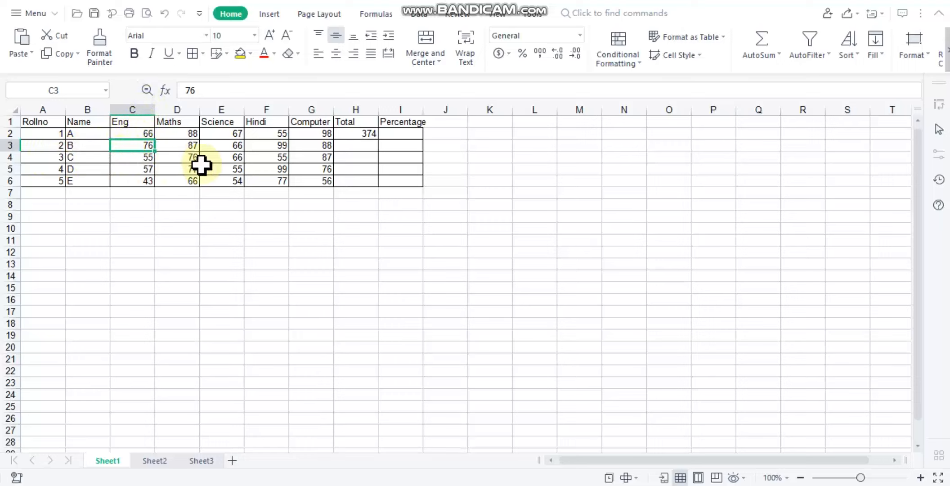
click(237, 167)
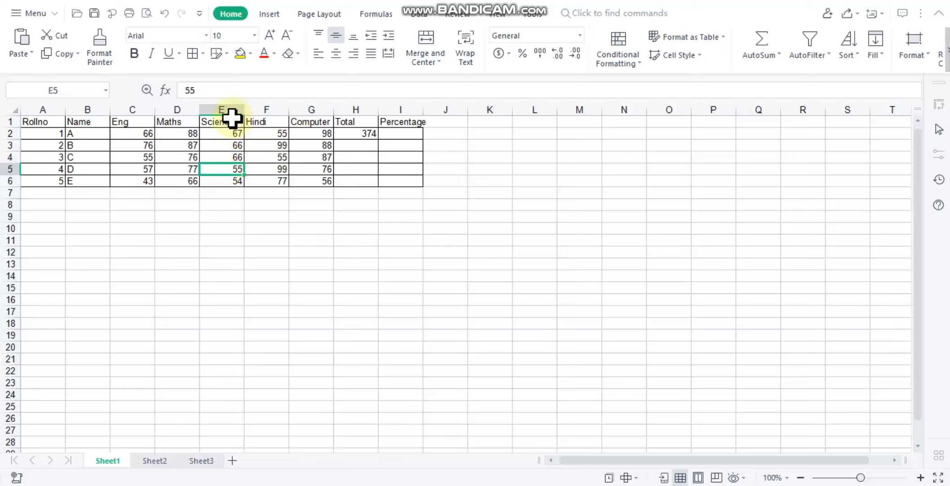
click(323, 144)
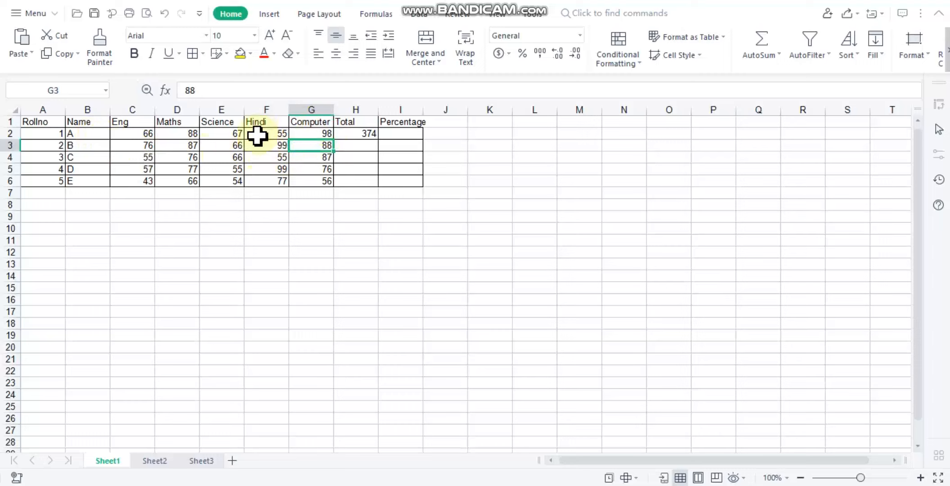
Replace the formula in H2 with the cell-reference formula =C2+D2+E2+F2+G2
click(365, 133)
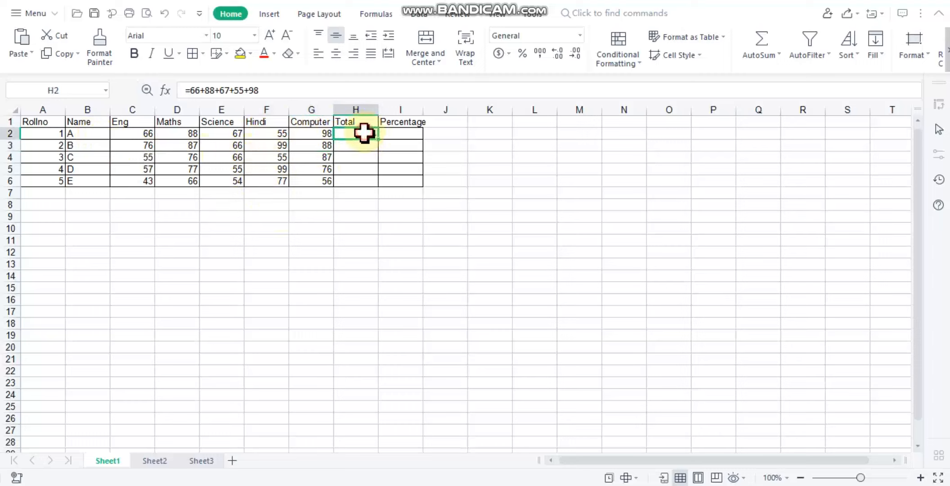
key(BackSpace)
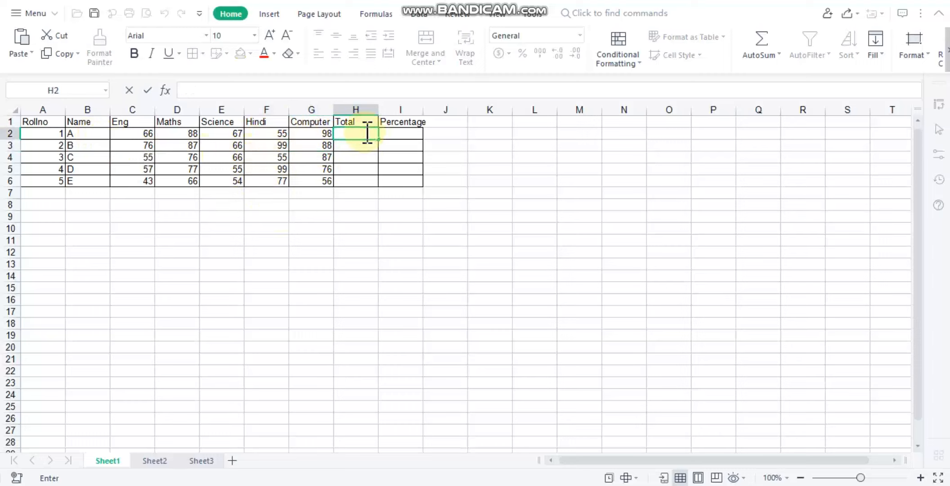
text(=)
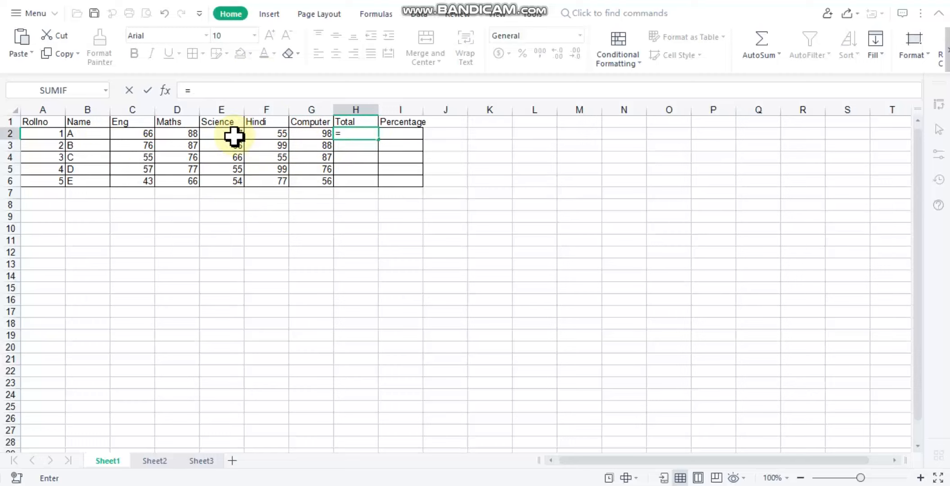
click(135, 138)
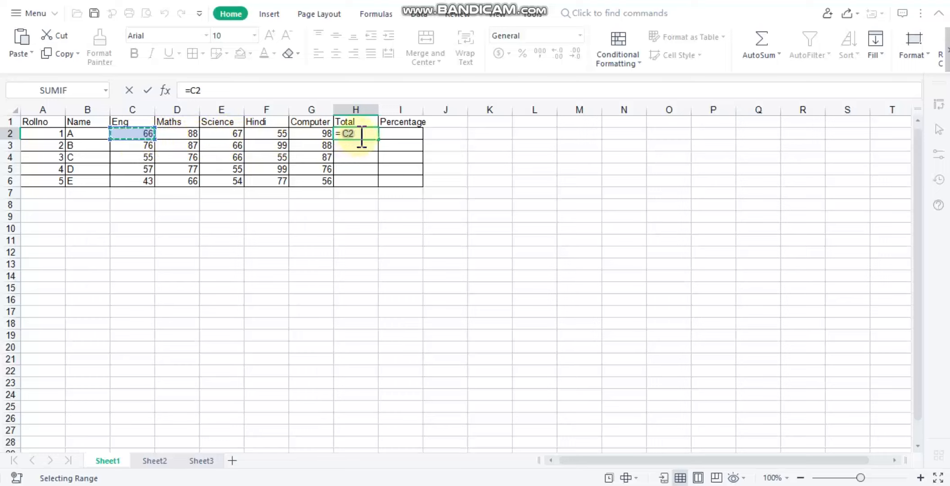
text(+)
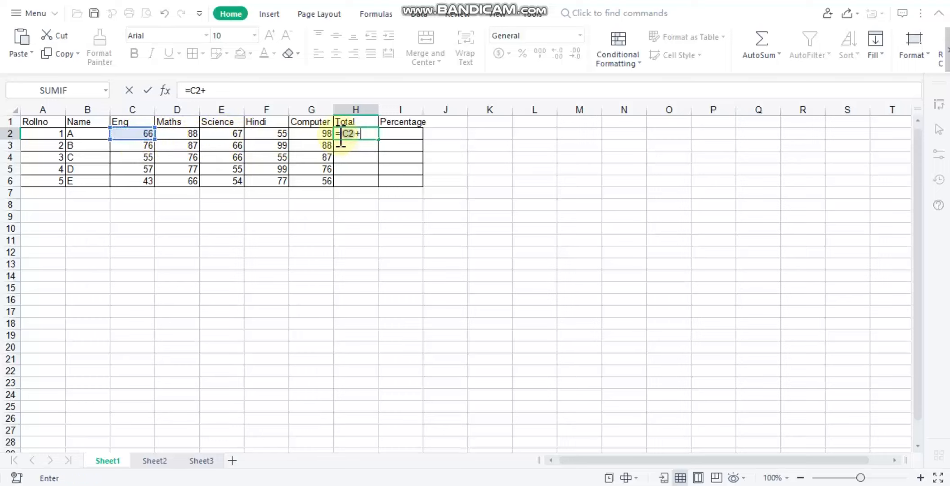
click(173, 138)
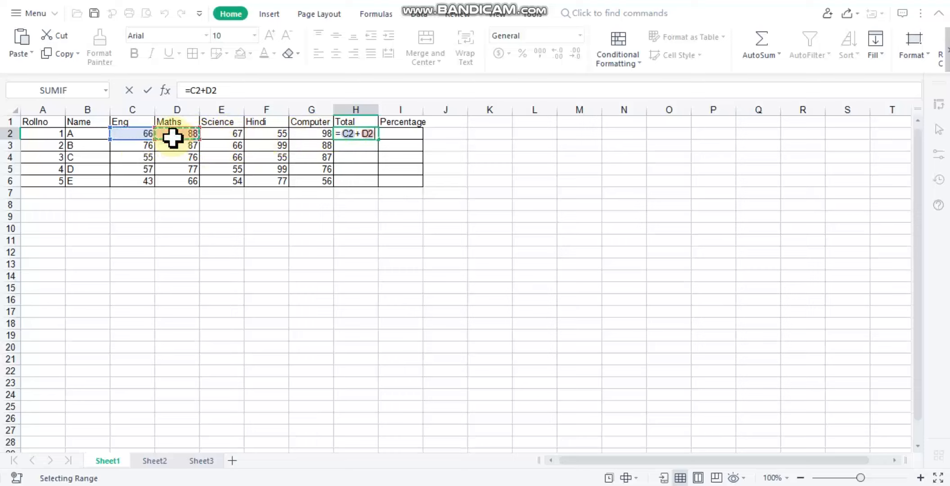
text(+)
click(237, 135)
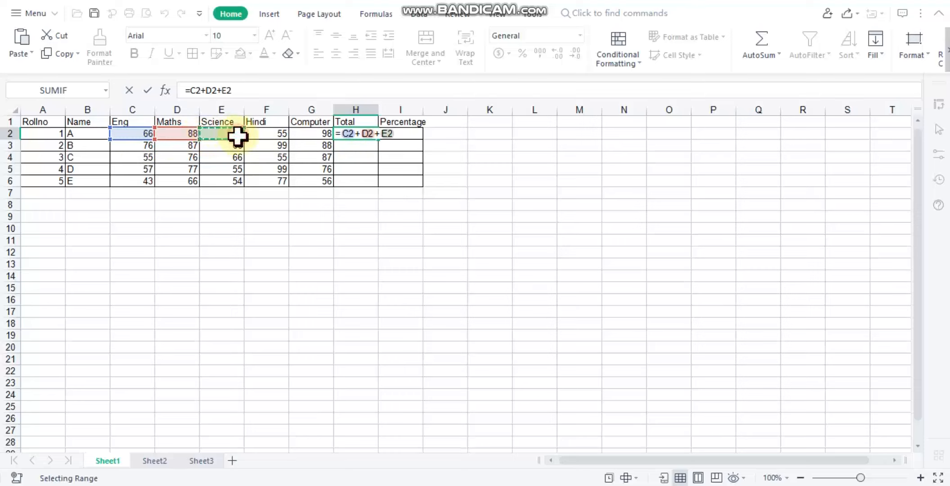
text(+)
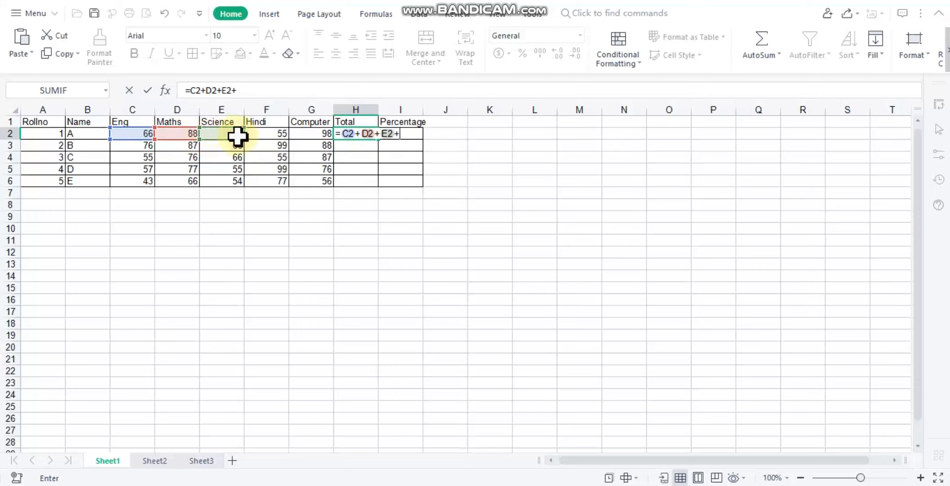
click(277, 135)
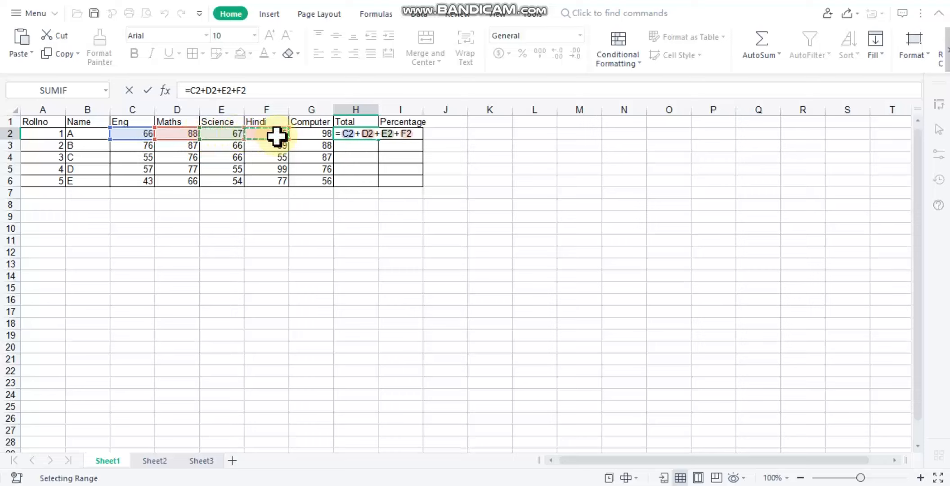
text(+)
click(317, 134)
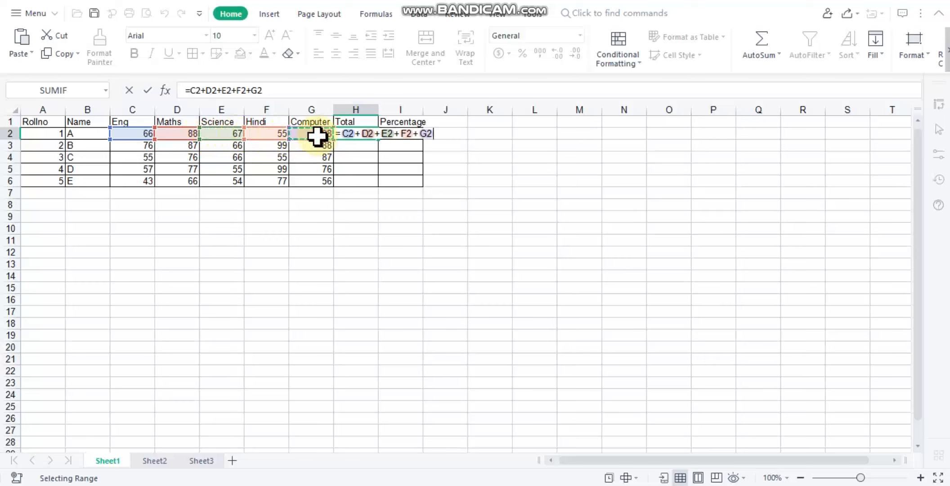
key(Return)
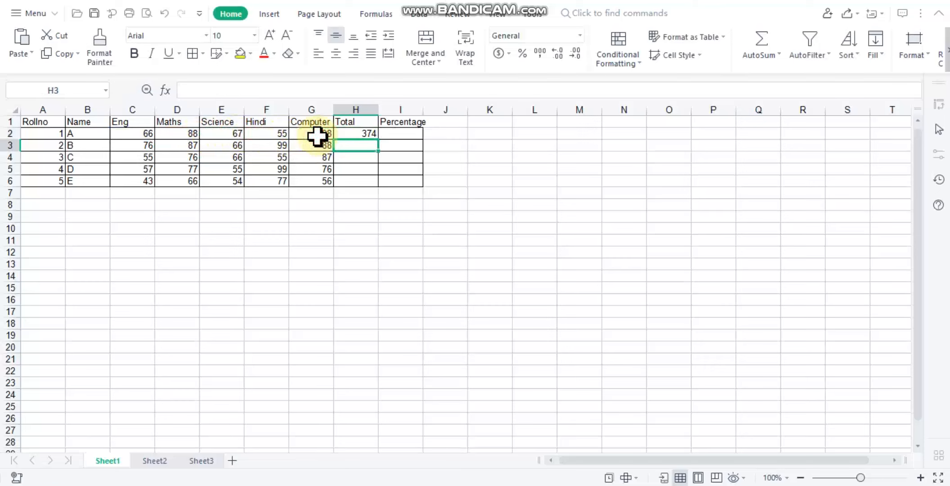
Examine the cell references in the H2 formula and leave the formula as it is
click(360, 134)
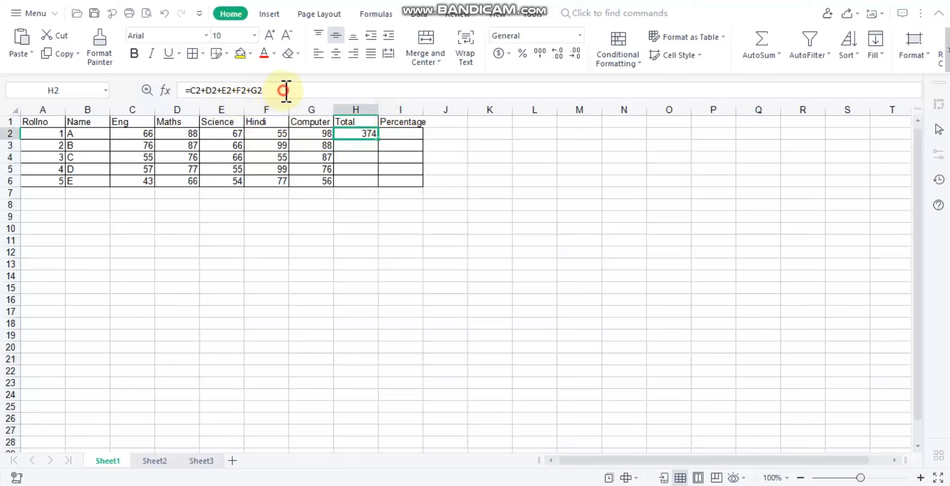
drag(285, 91, 178, 91)
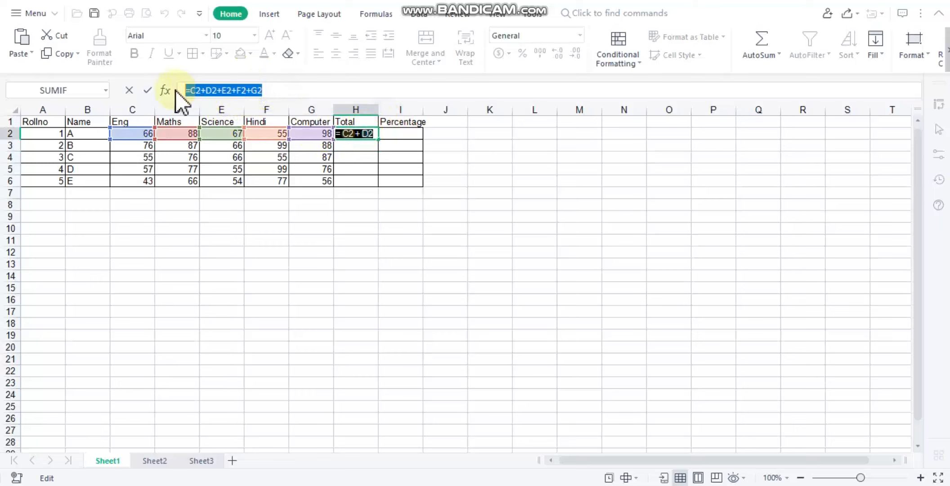
click(293, 92)
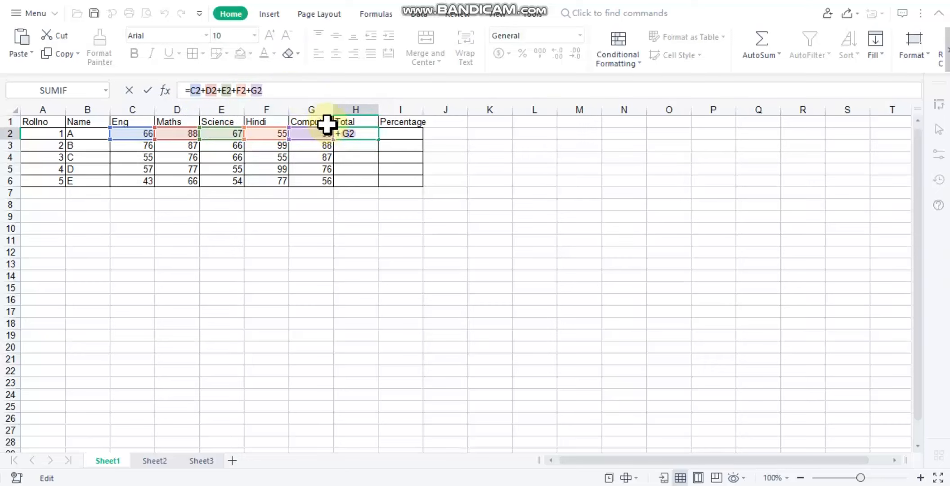
key(Return)
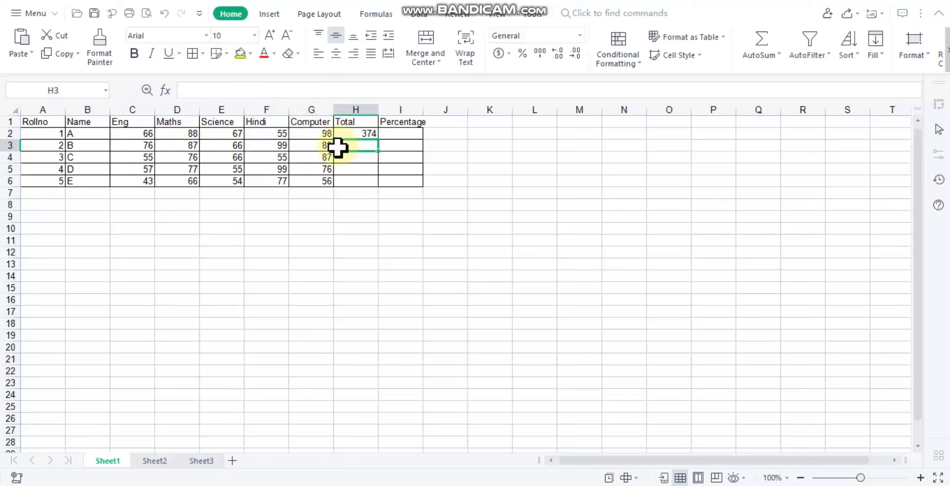
Fill the total formula from H2 down through H6 for the remaining students
click(372, 133)
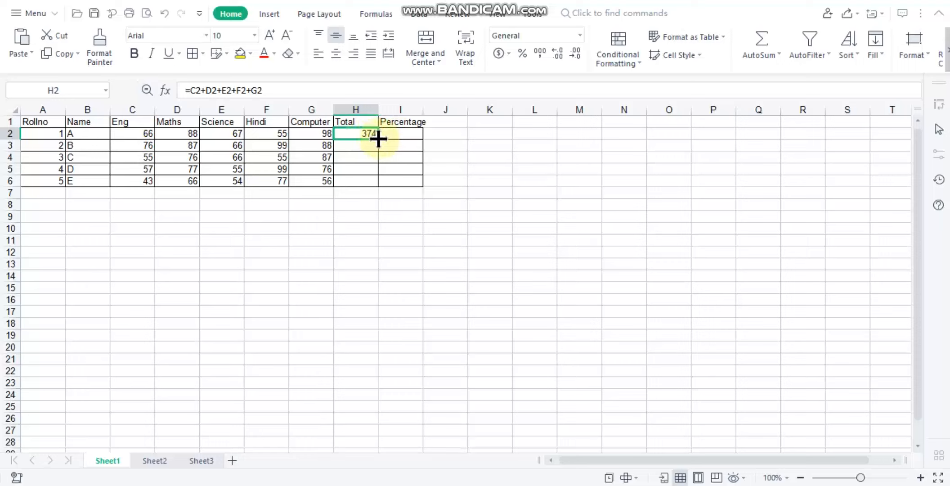
drag(378, 139, 376, 184)
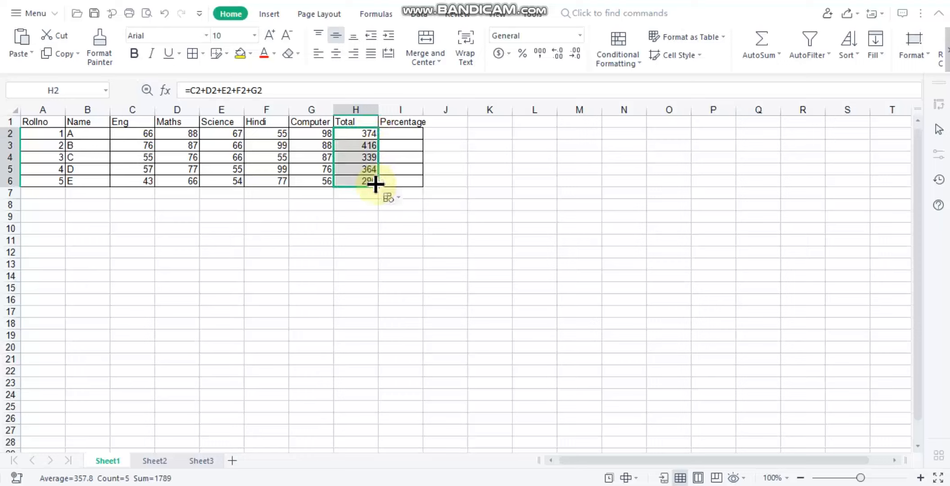
Examine the filled total formula in H3 and go through the remaining students in the Name column down to B6
click(371, 146)
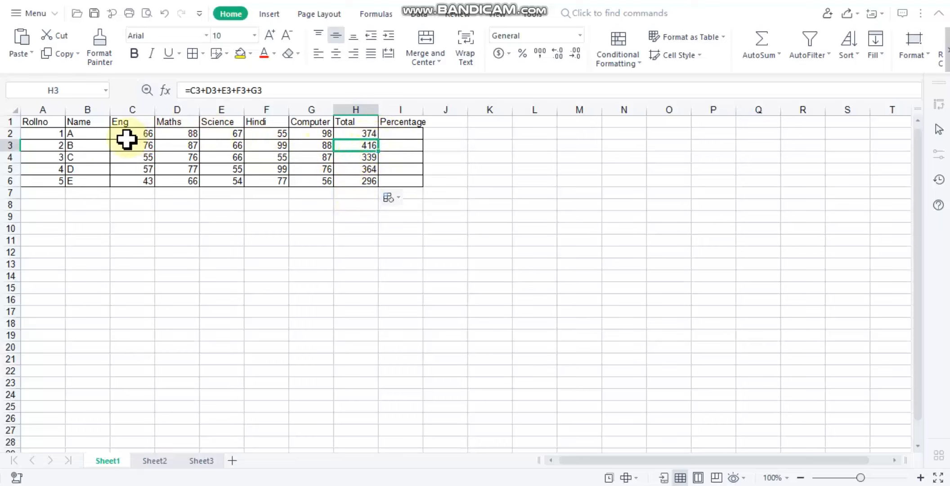
click(80, 149)
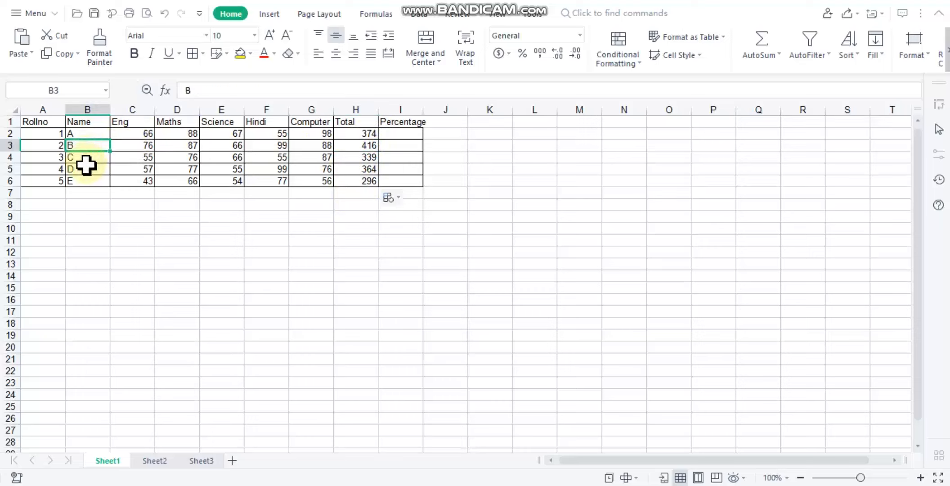
click(86, 167)
click(86, 180)
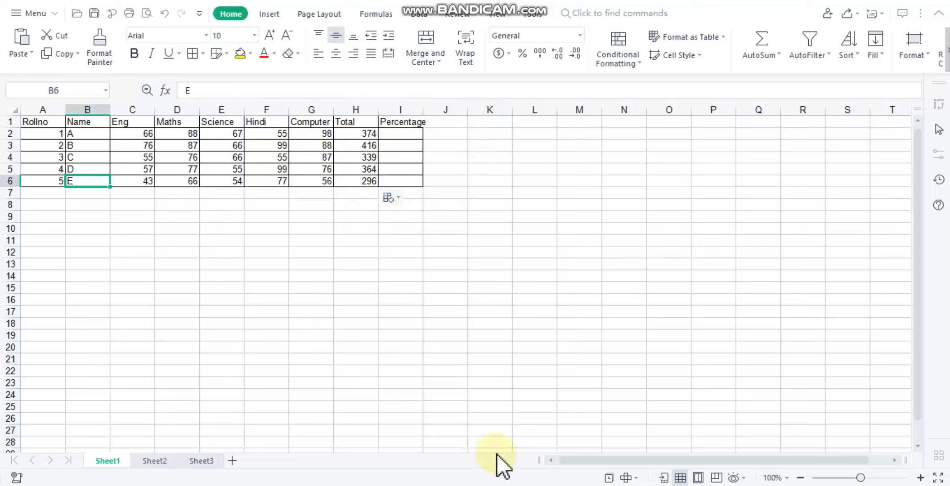
Switch to the textbook Grade VI, Ch-5 (1).pdf and view its Simple Formula instructions on using cell values and cell addresses
mouse_move(599, 485)
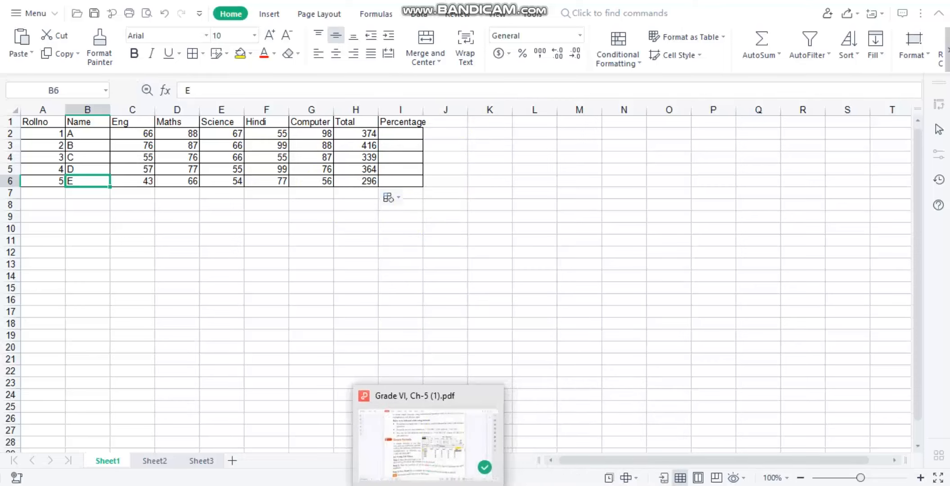
click(439, 435)
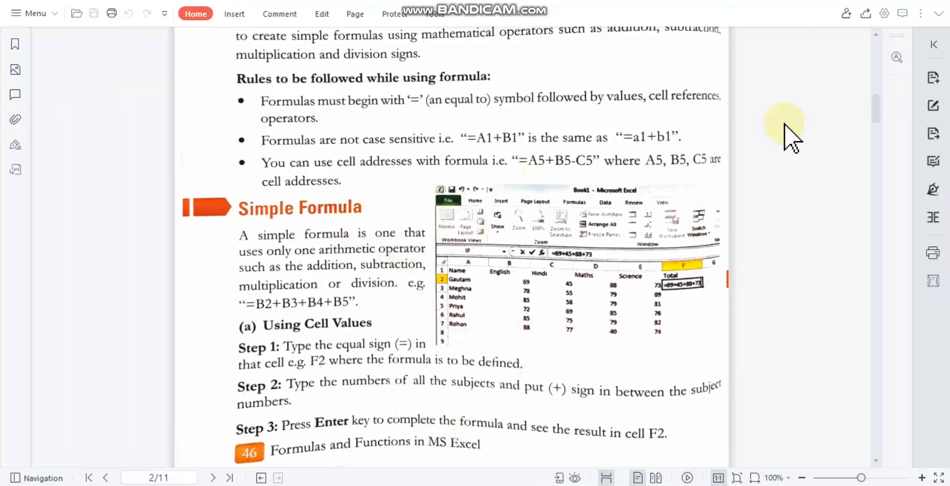
drag(876, 113, 872, 125)
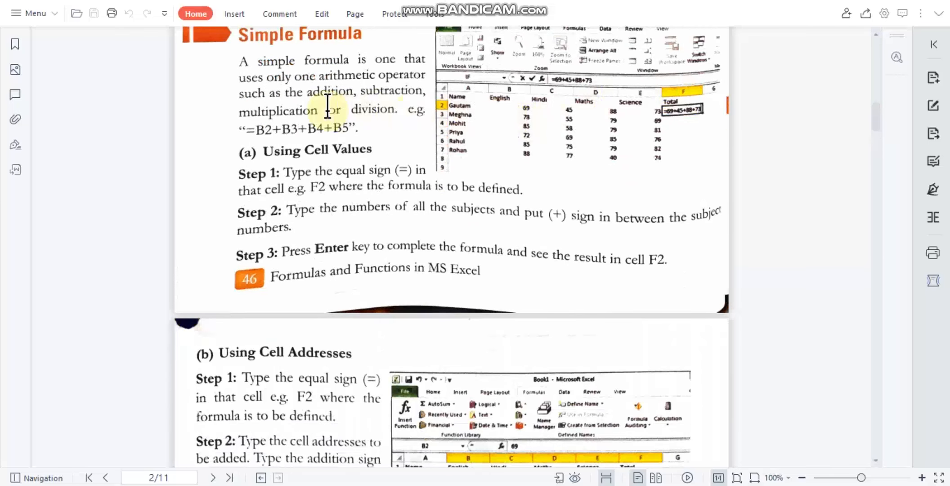